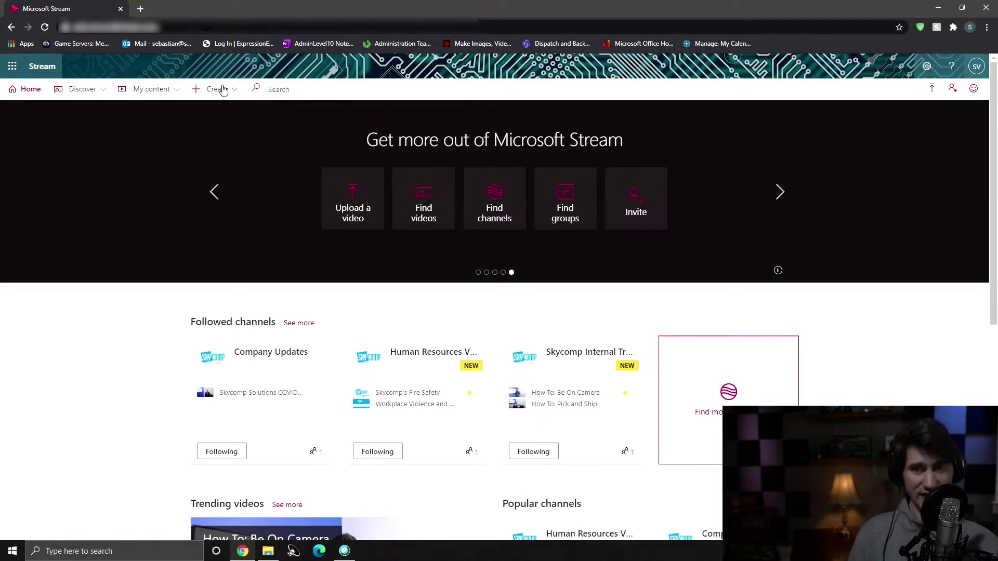
- Start a new screen recording and keep NewTek NDI Video as the camera
left_click(238, 91)
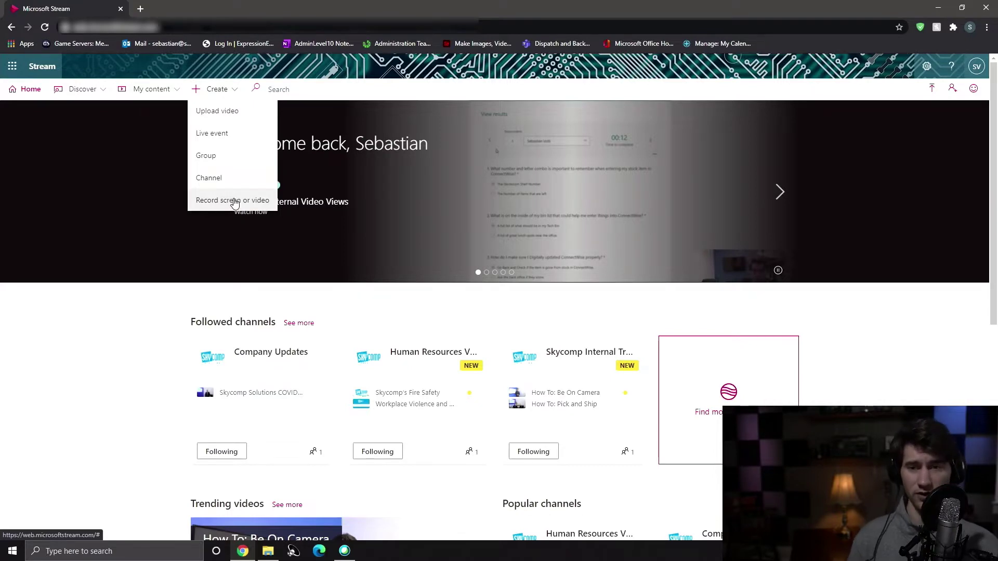
left_click(233, 200)
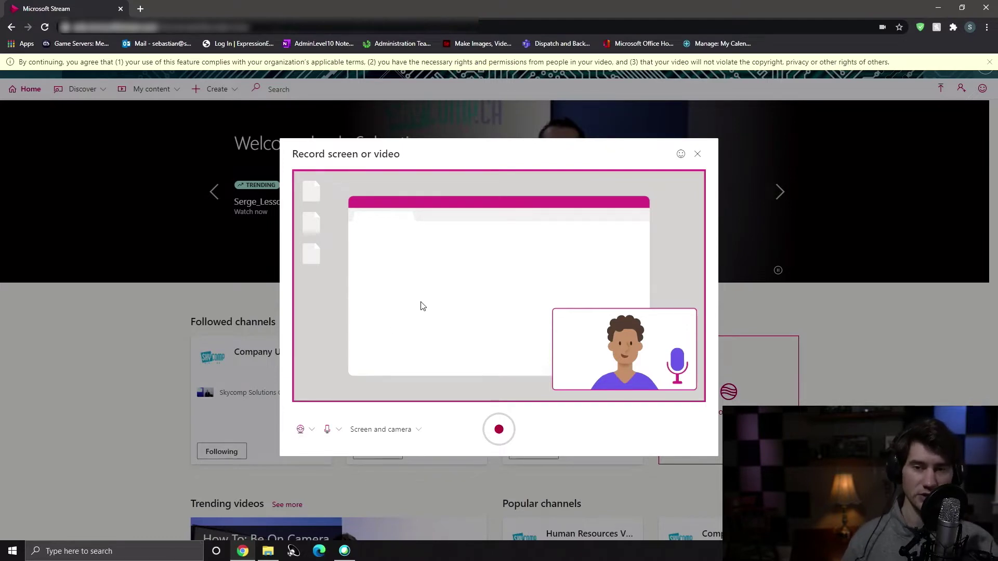
left_click(311, 432)
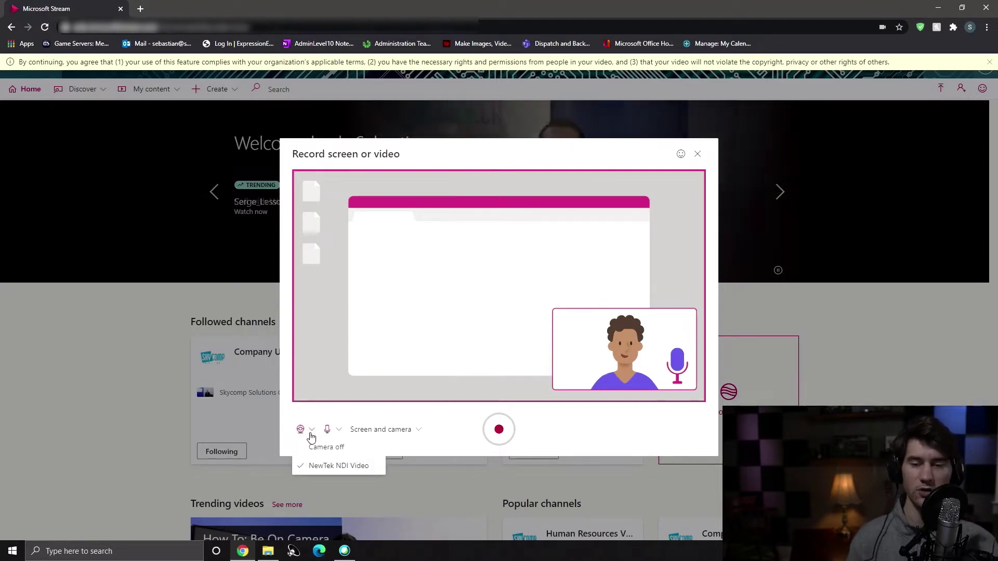
left_click(328, 464)
left_click(340, 431)
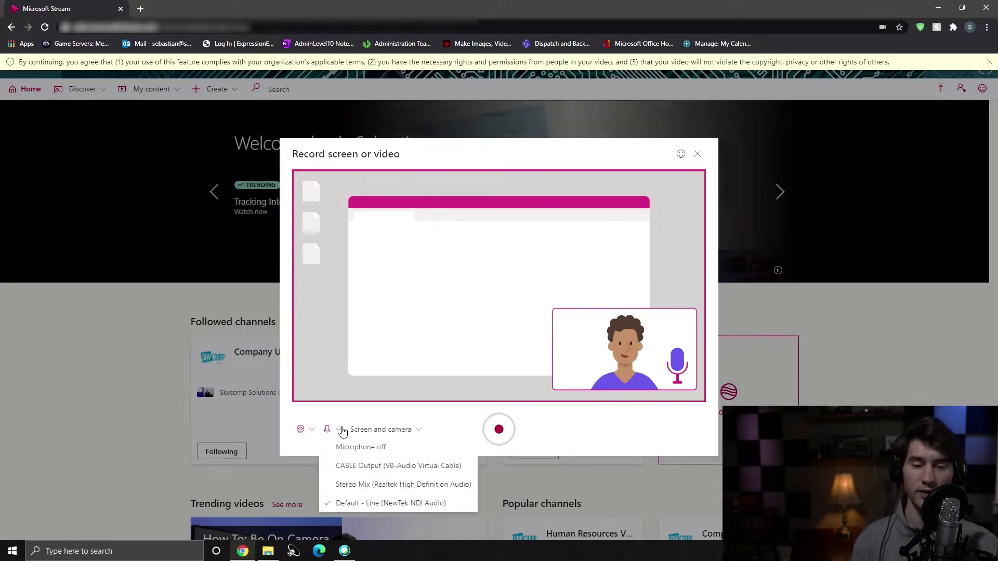
left_click(338, 430)
left_click(332, 431)
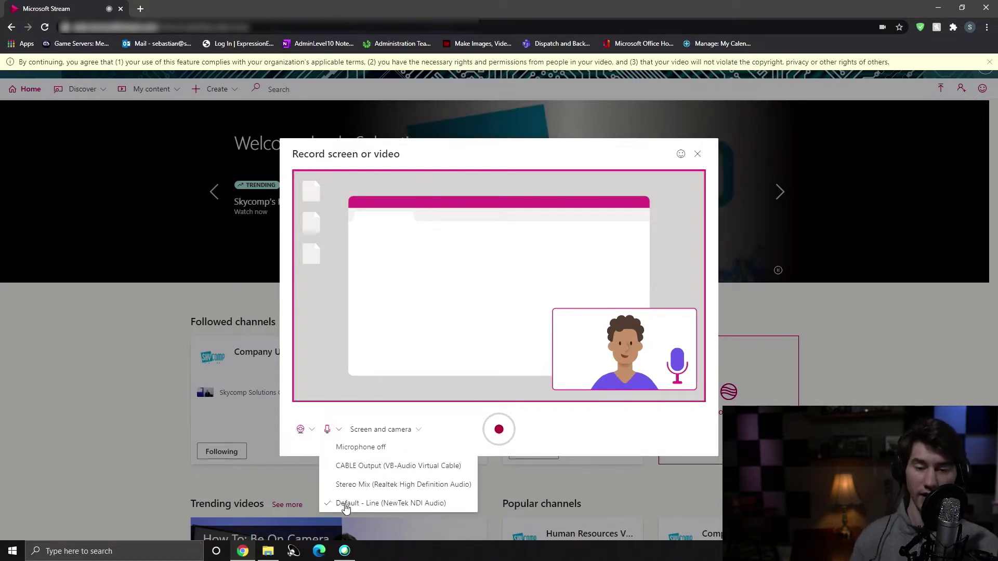
left_click(453, 414)
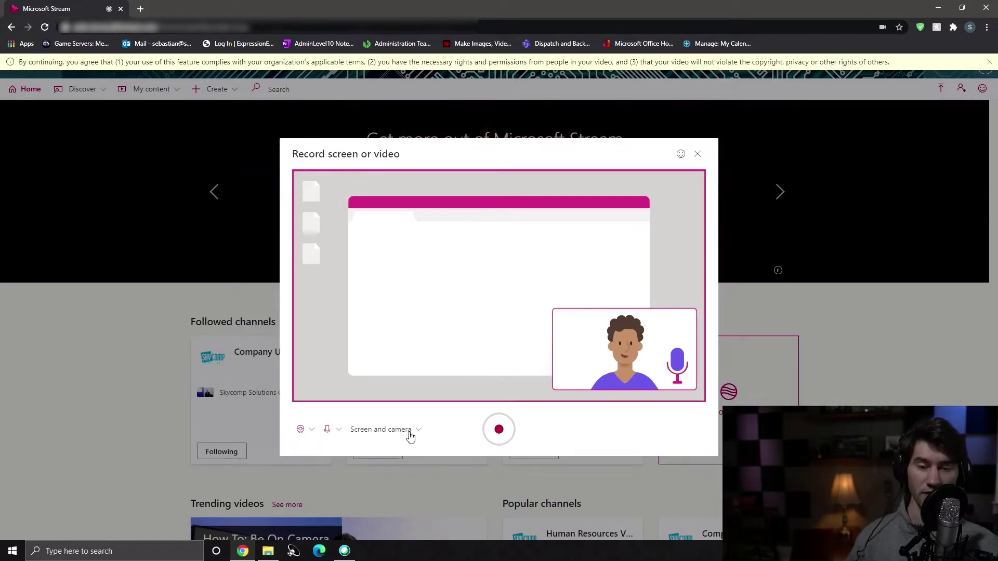
left_click(410, 431)
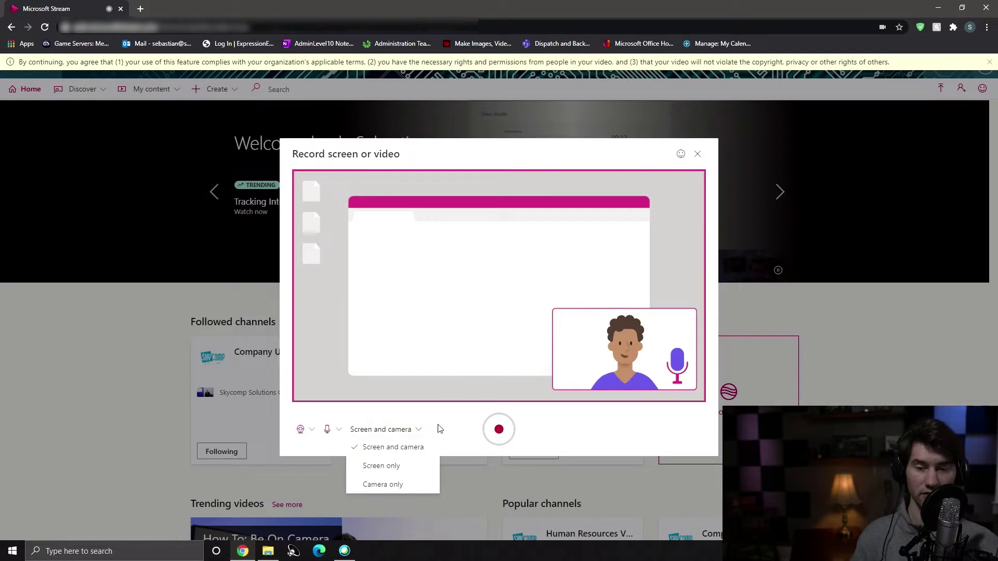
left_click(408, 467)
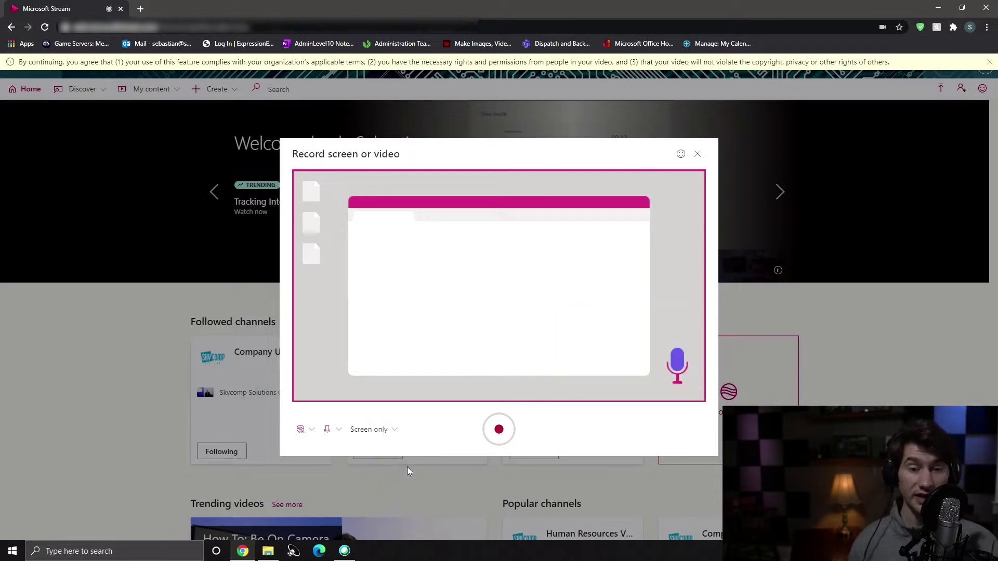
left_click(401, 435)
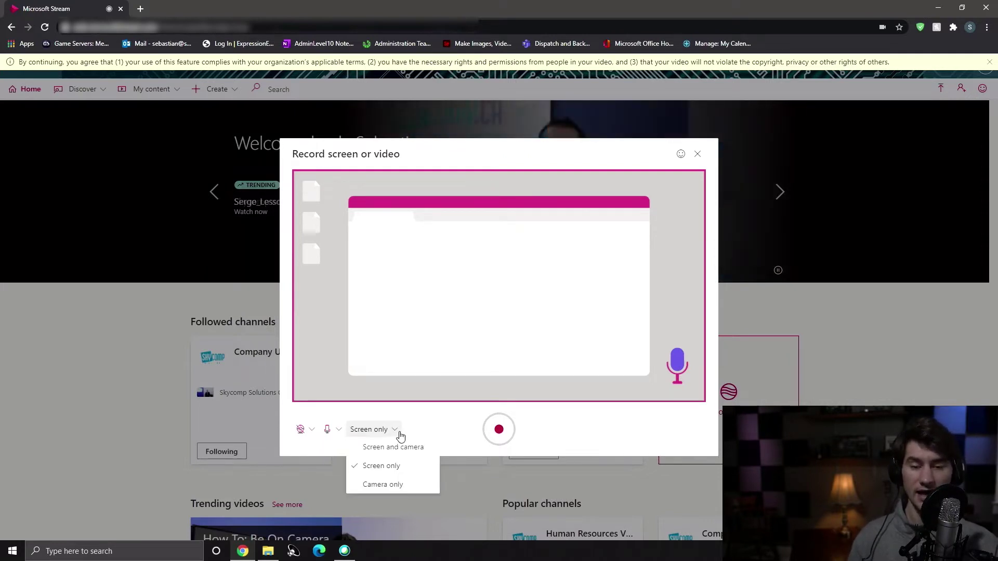
left_click(411, 485)
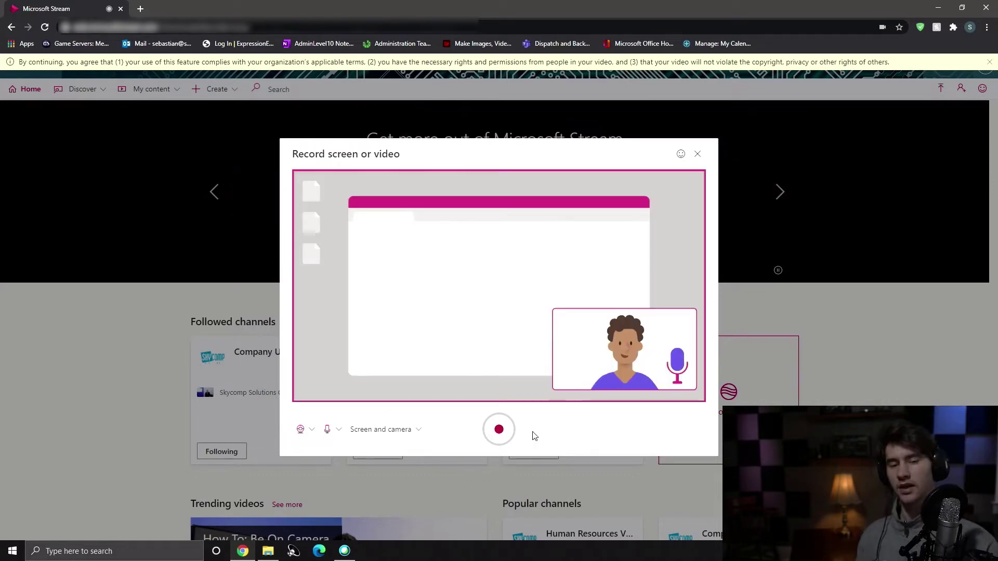
left_click(499, 430)
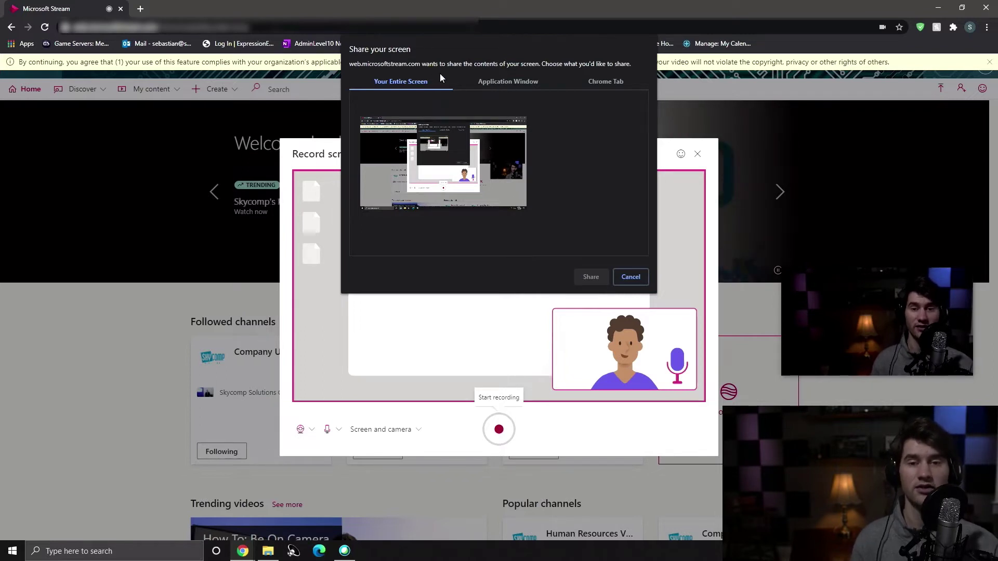
- Look through the window and tab sources, then share the entire screen to begin recording
left_click(510, 81)
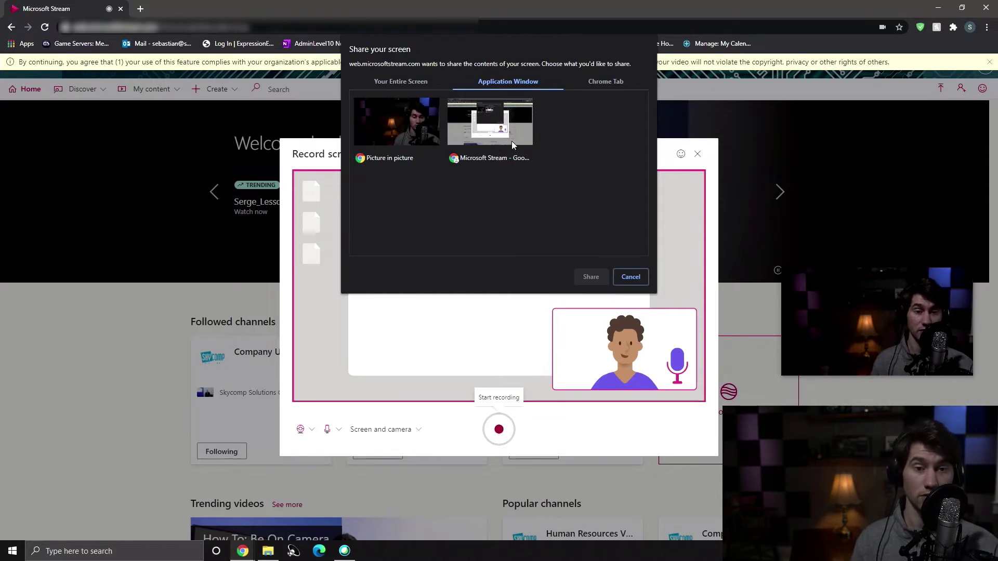
left_click(586, 84)
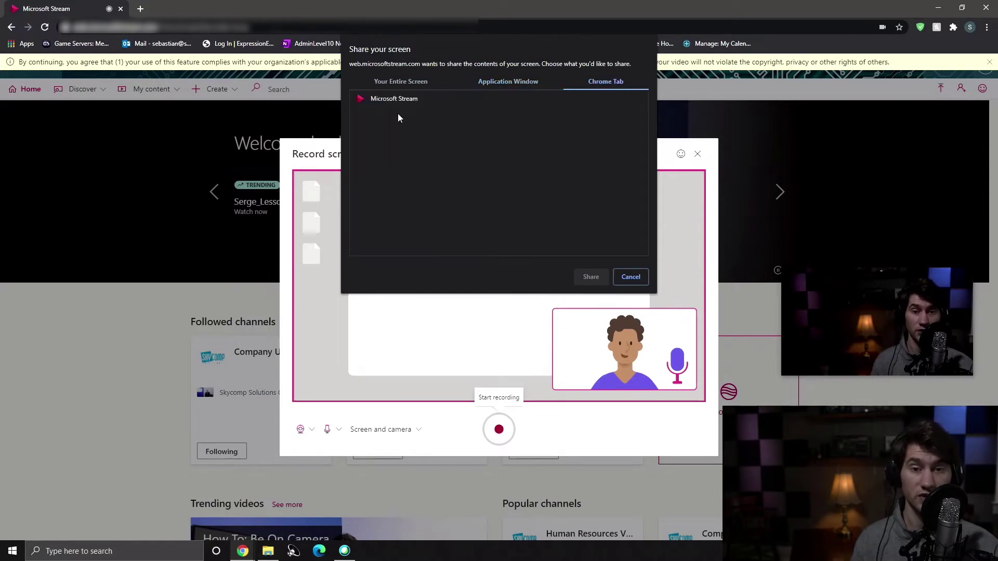
left_click(391, 80)
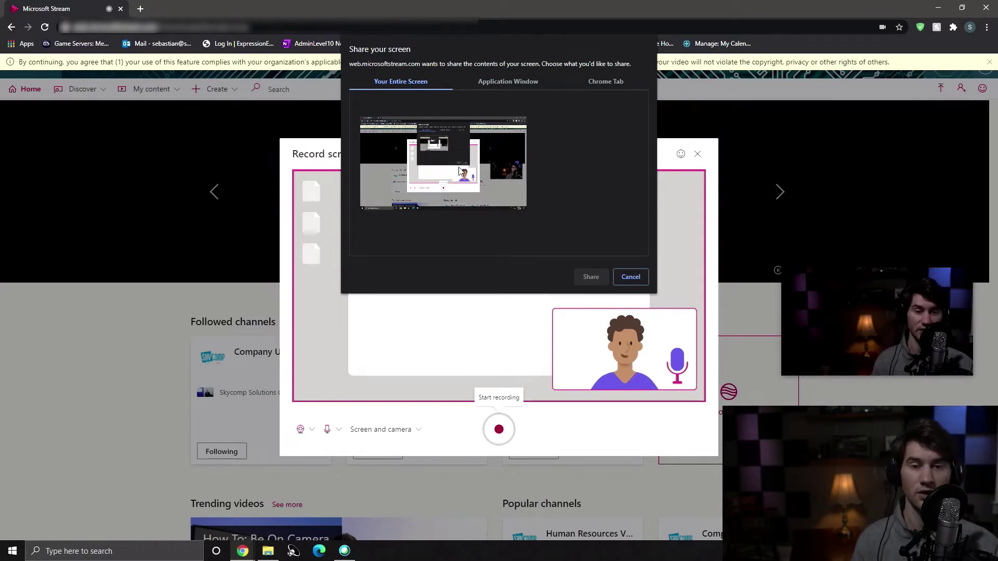
left_click(489, 150)
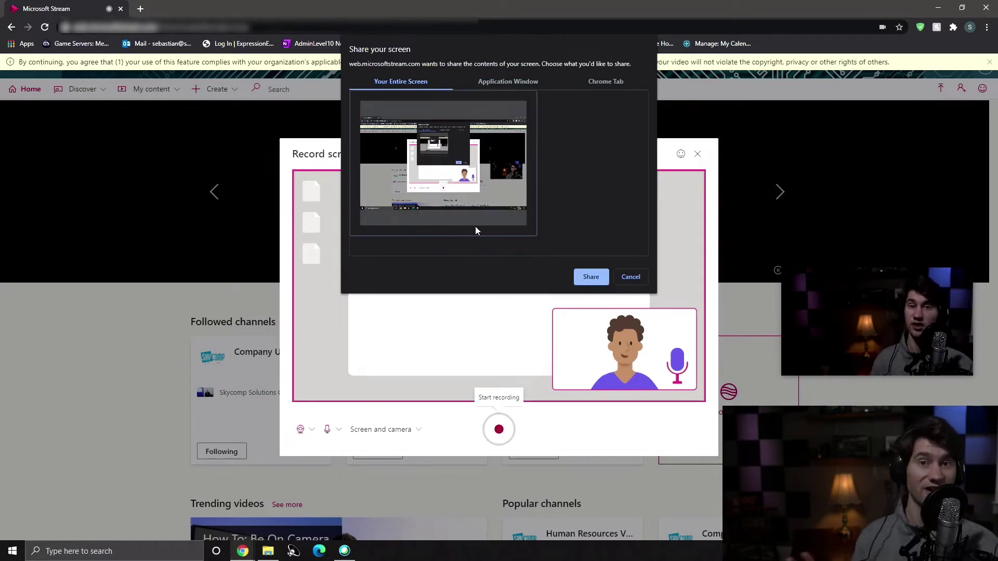
left_click(590, 277)
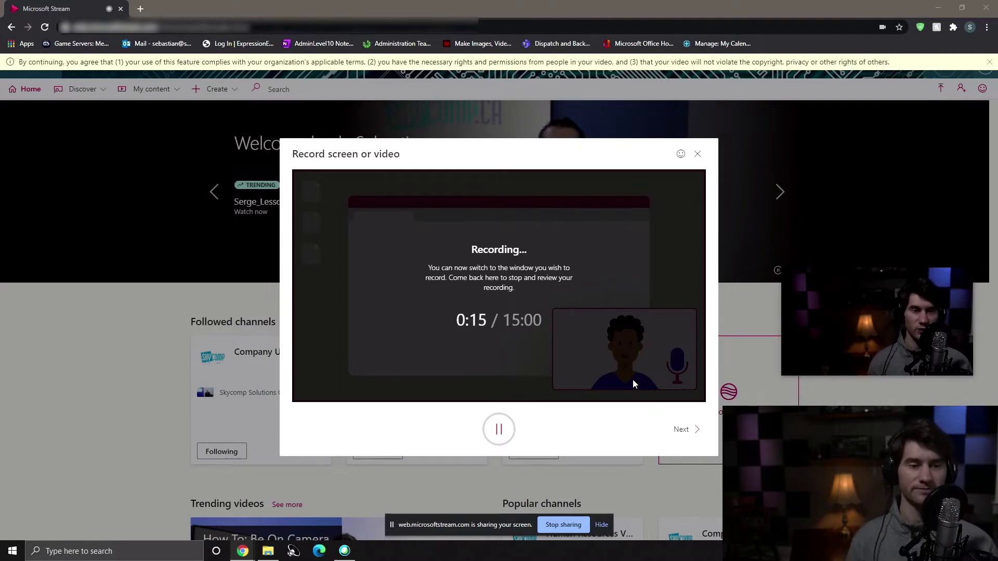
- Move the webcam preview to the top centre, then pause and resume the recording past 1:00
mouse_move(866, 318)
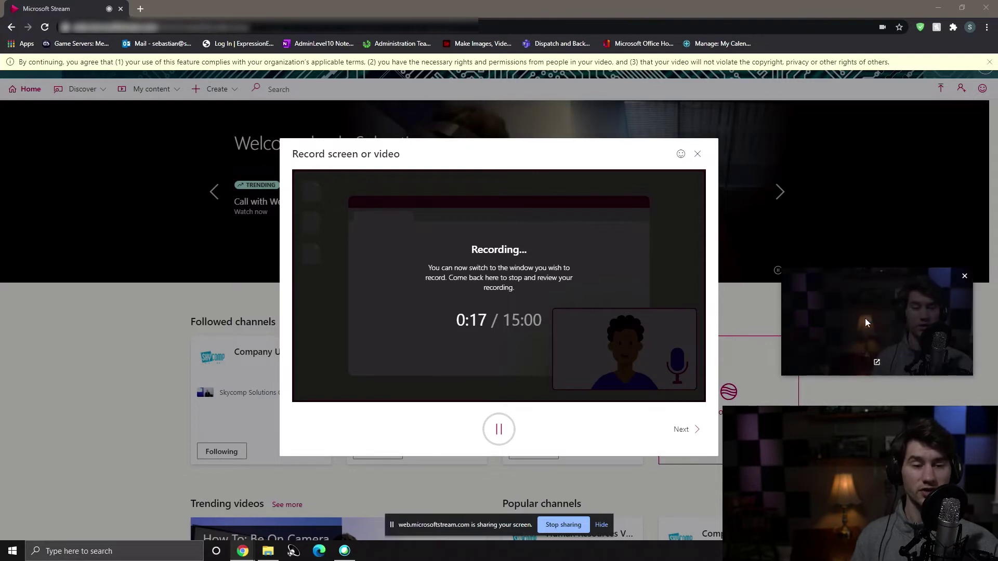
left_click_drag(865, 322, 245, 342)
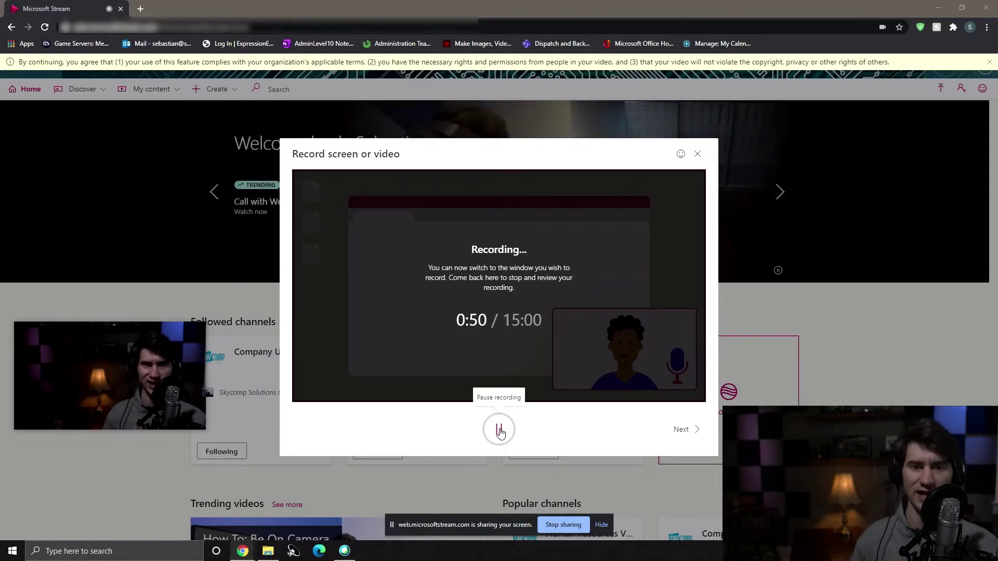
left_click(499, 431)
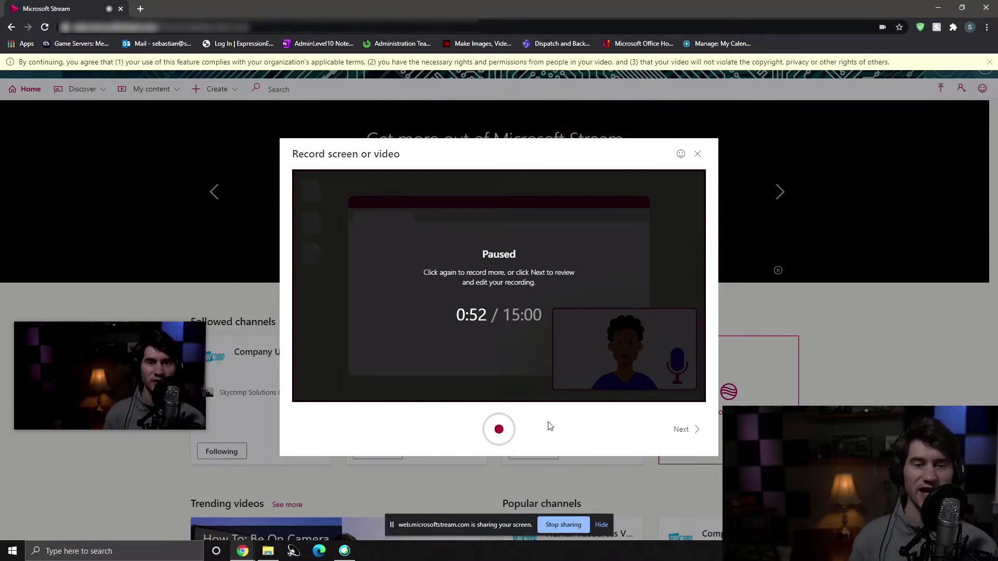
left_click(497, 429)
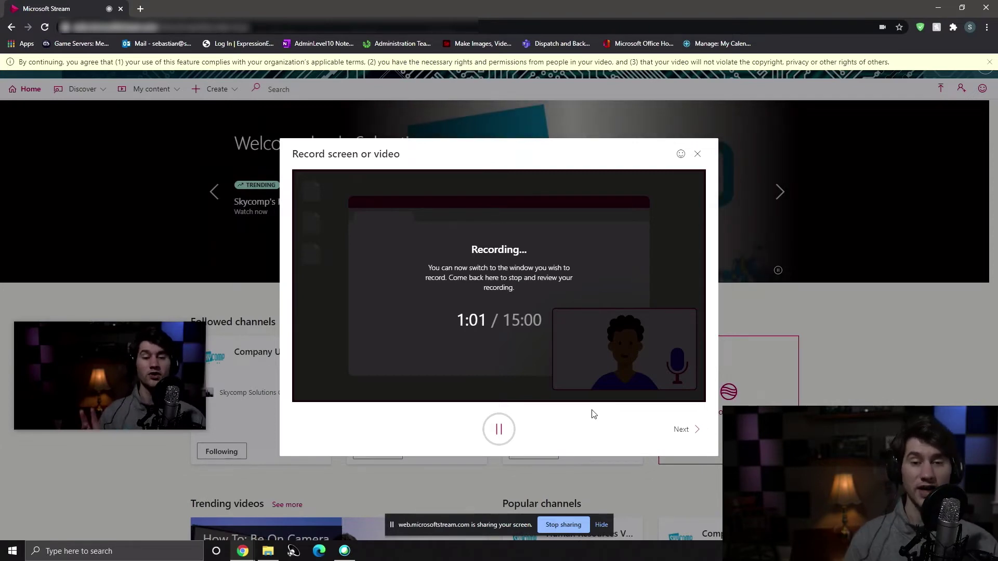
- Finish recording and trim both the start and end down to a 46-second clip
left_click(683, 430)
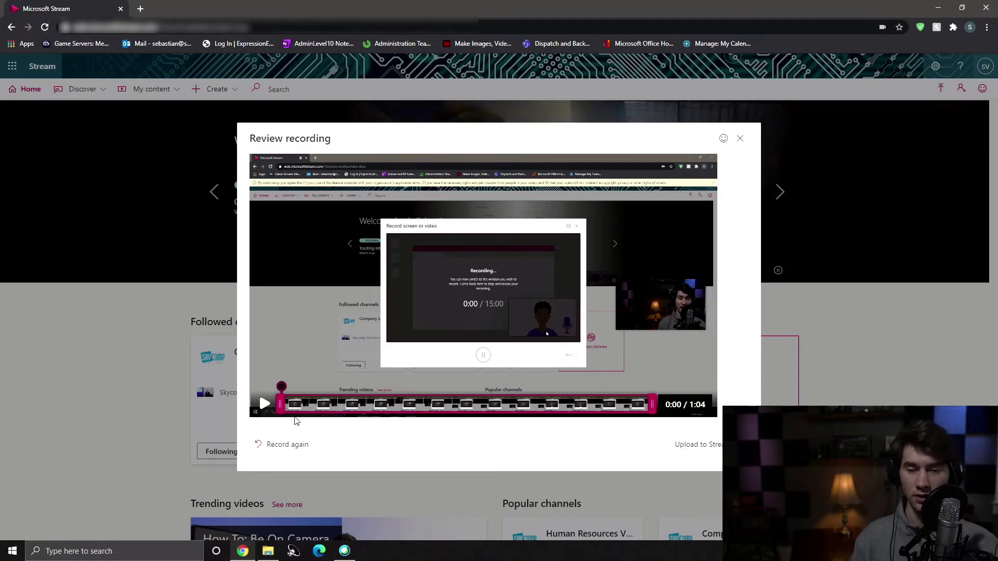
left_click_drag(280, 404, 346, 405)
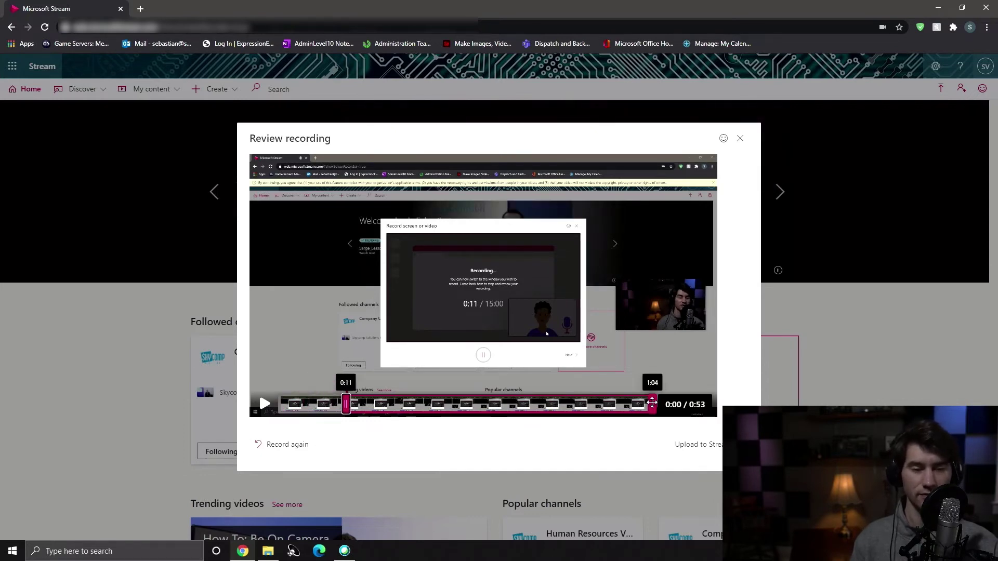
left_click_drag(652, 404, 614, 404)
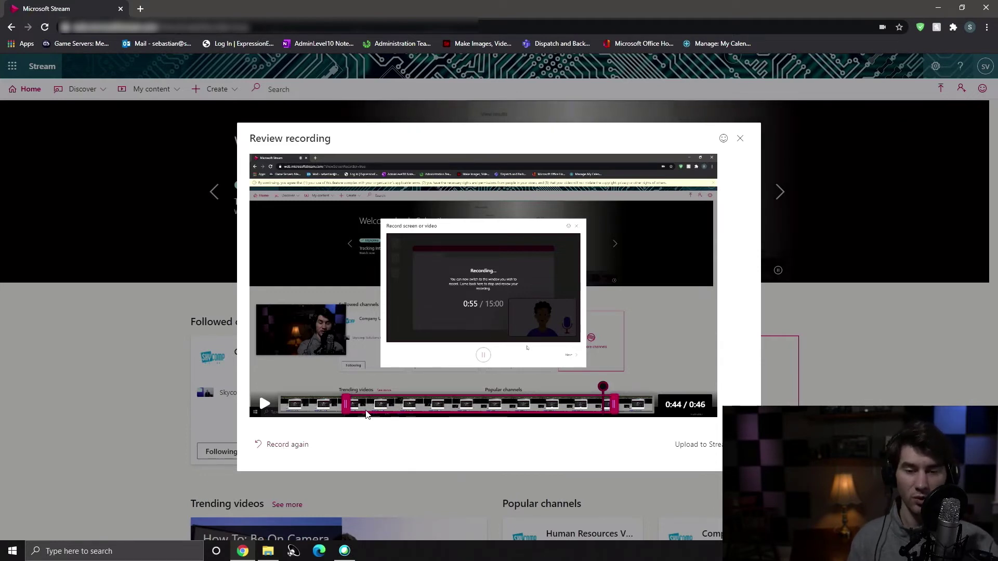
- Preview the trimmed clip from its start, then upload it to Stream
left_click_drag(603, 387, 285, 426)
left_click(263, 405)
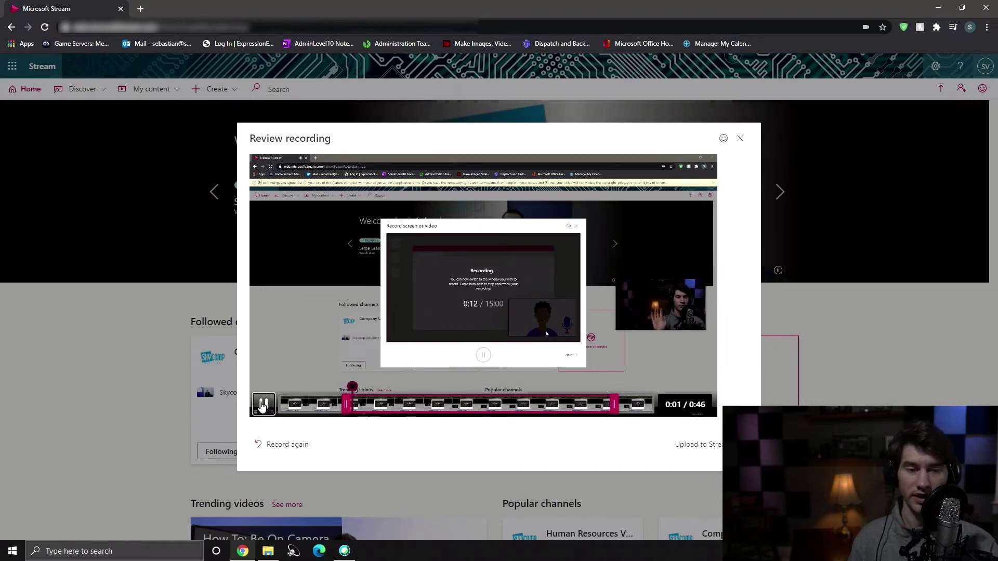
left_click(264, 404)
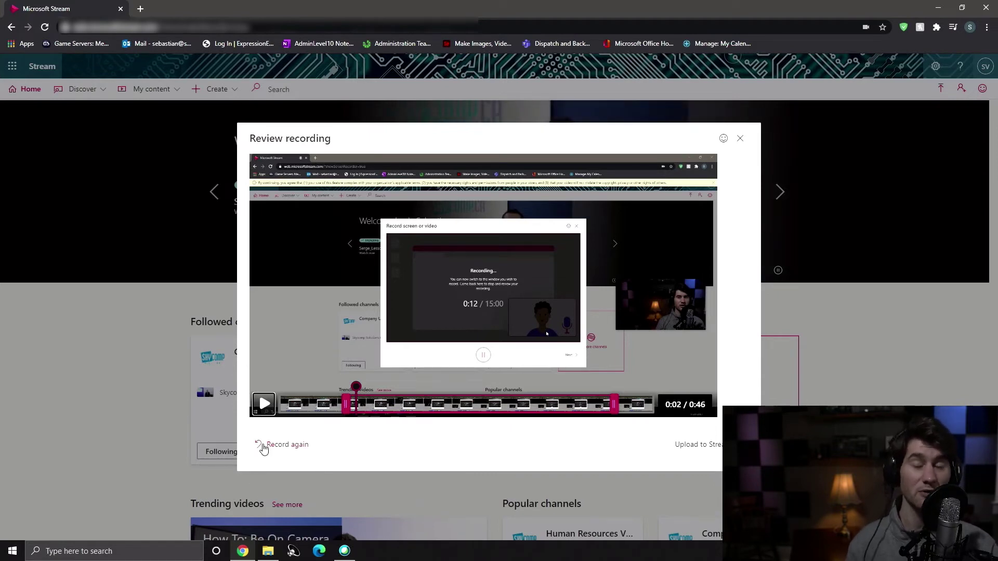
left_click(679, 444)
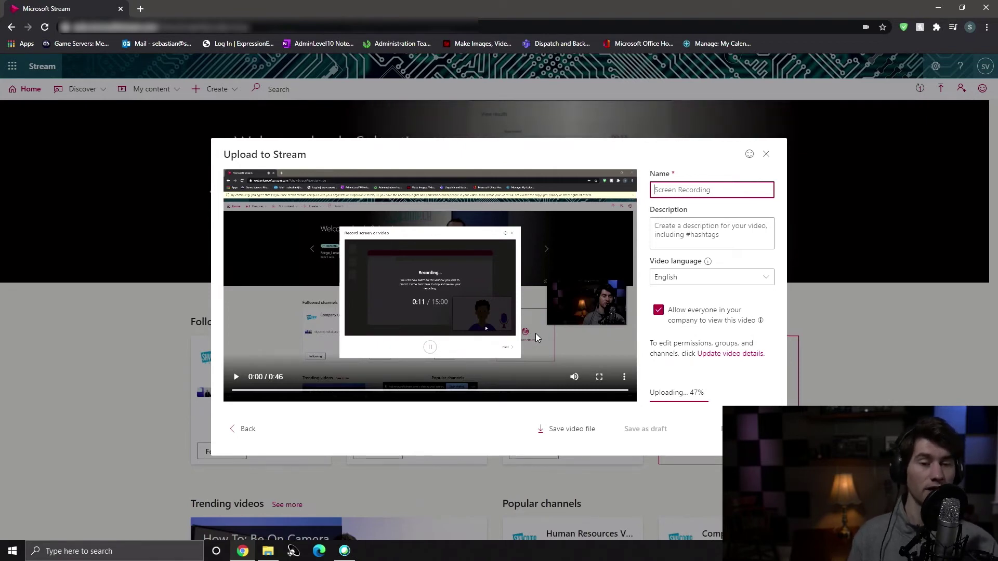
- Keep company-wide viewing on and save a local copy as Screen Recording.webm
left_click(659, 310)
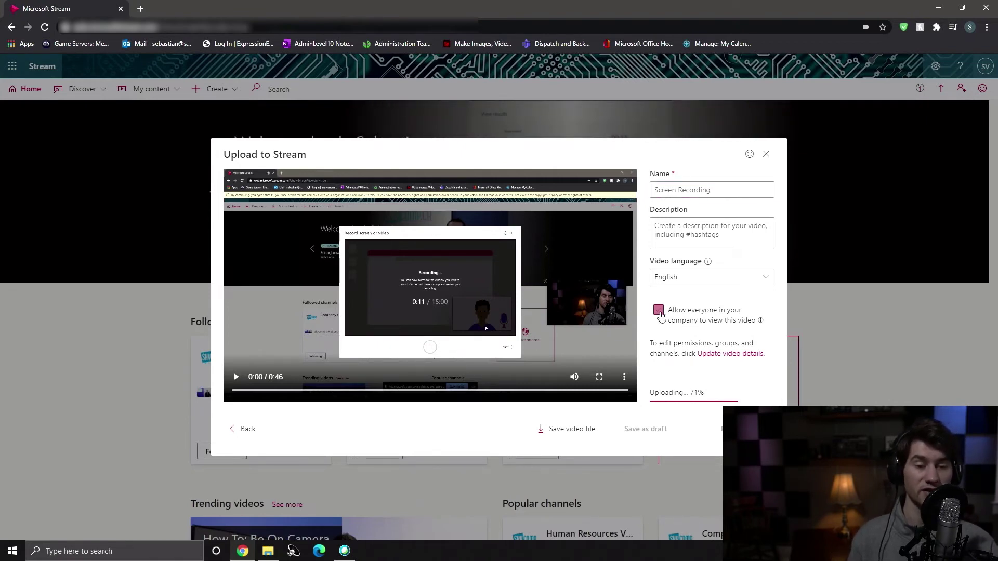
left_click(703, 325)
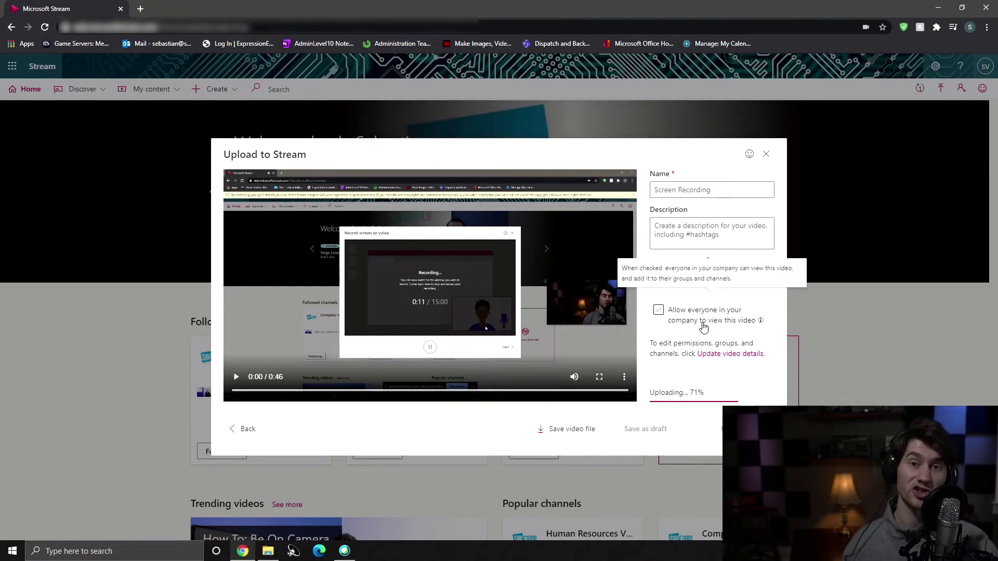
left_click(661, 314)
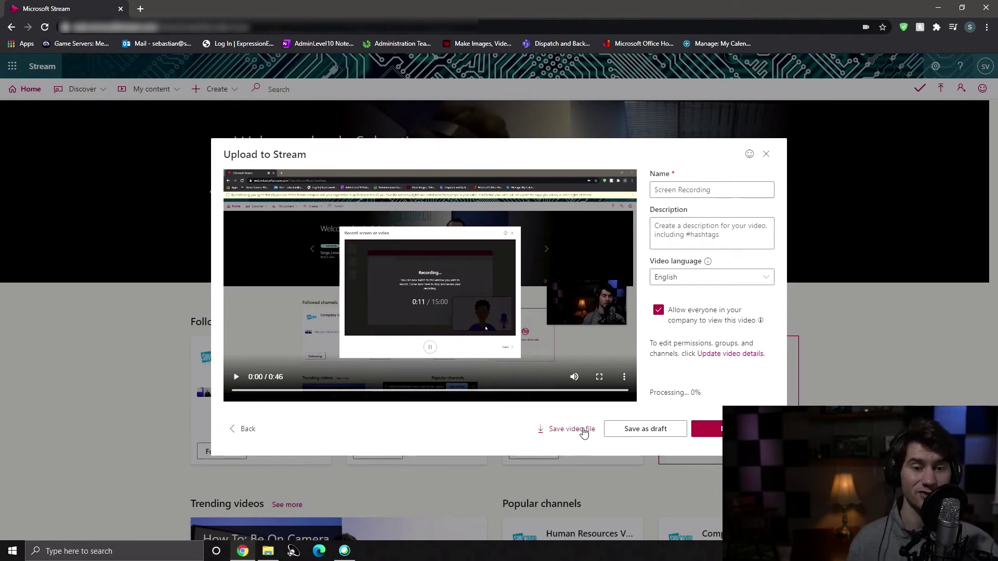
left_click(584, 429)
left_click(521, 339)
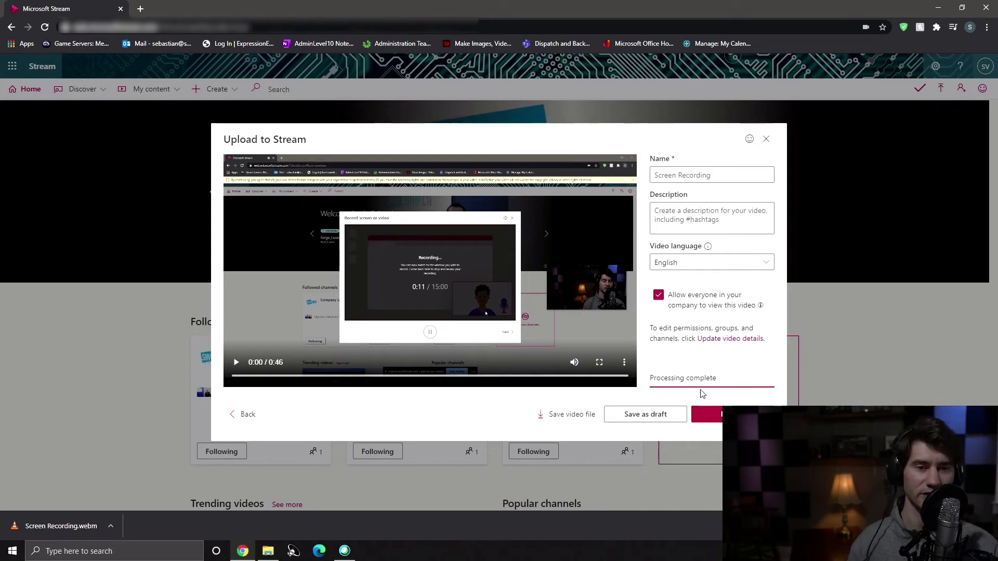
- Name the video 'Test' with description 'Tutorial', save it as a draft, and view My videos
left_click(700, 176)
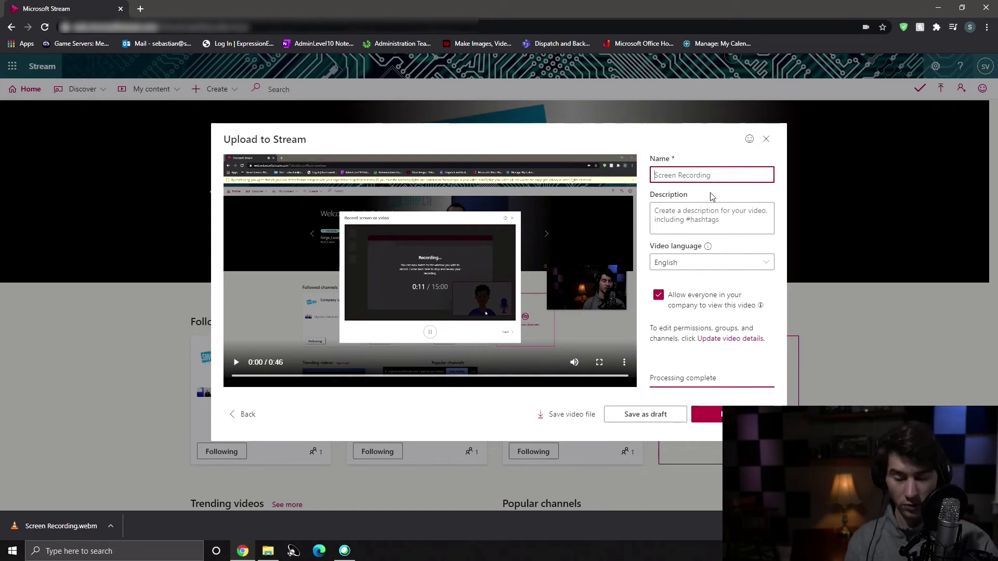
type("Test")
left_click(708, 208)
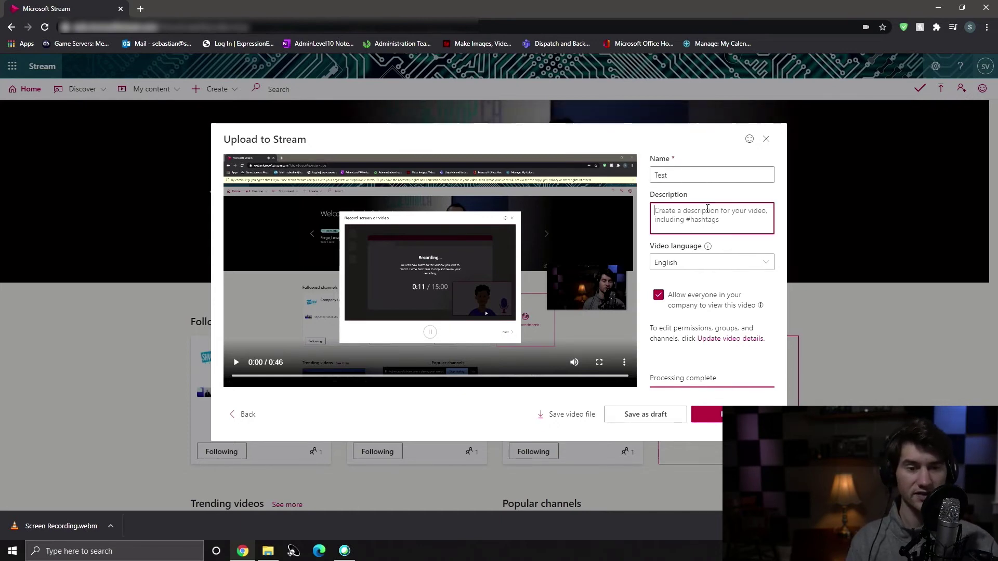
type("Tutorial")
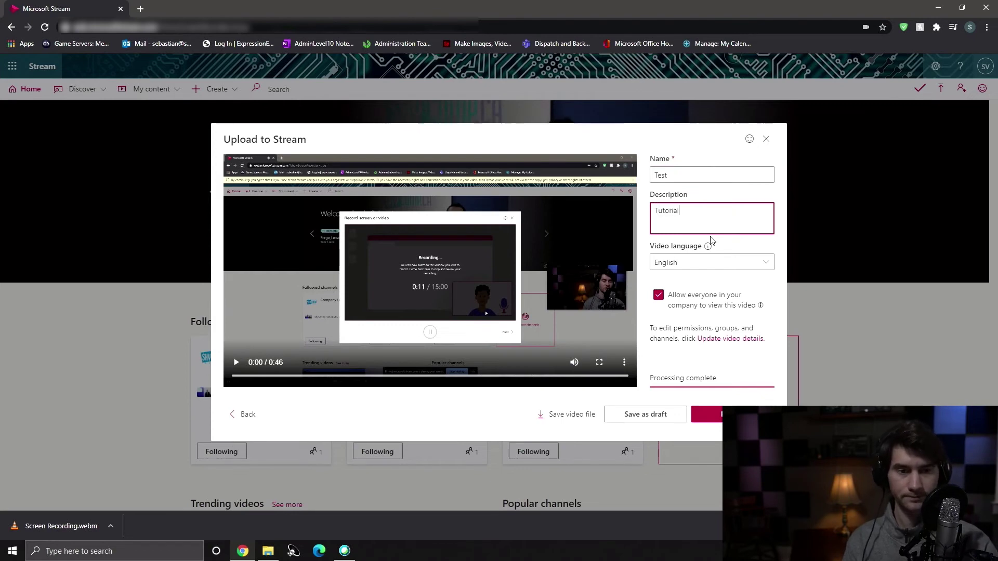
left_click(750, 284)
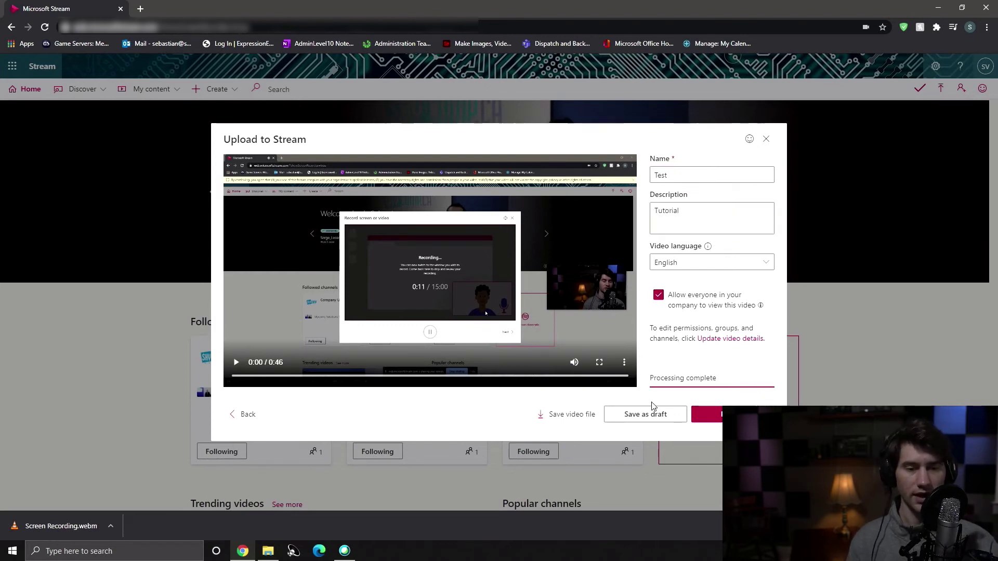
left_click(658, 414)
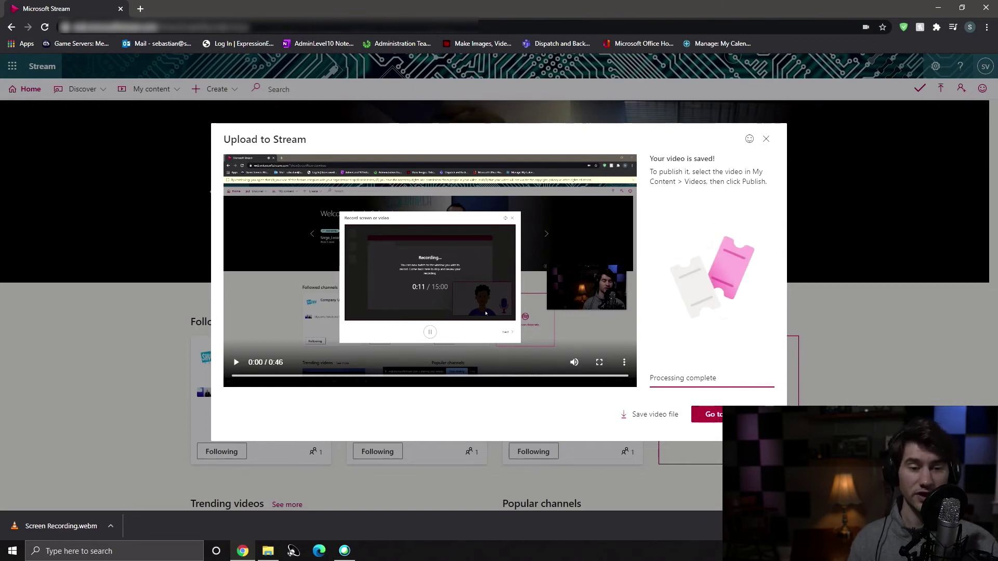
left_click(738, 414)
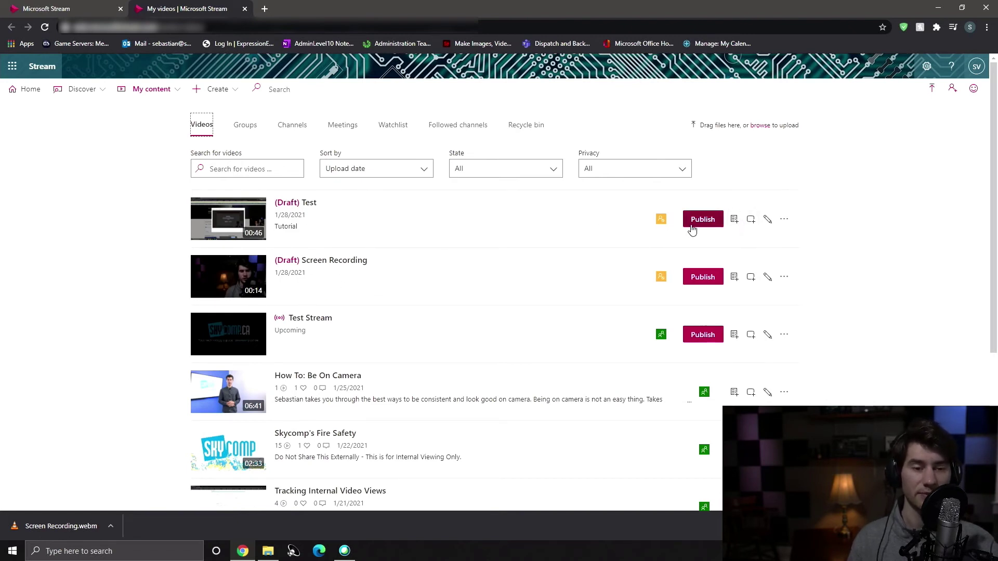
left_click(783, 221)
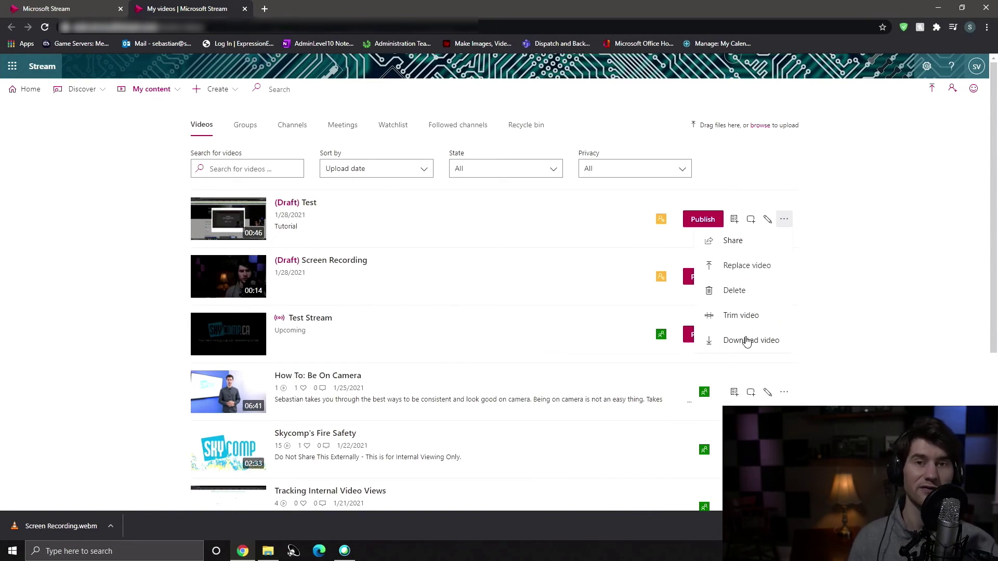
left_click(886, 225)
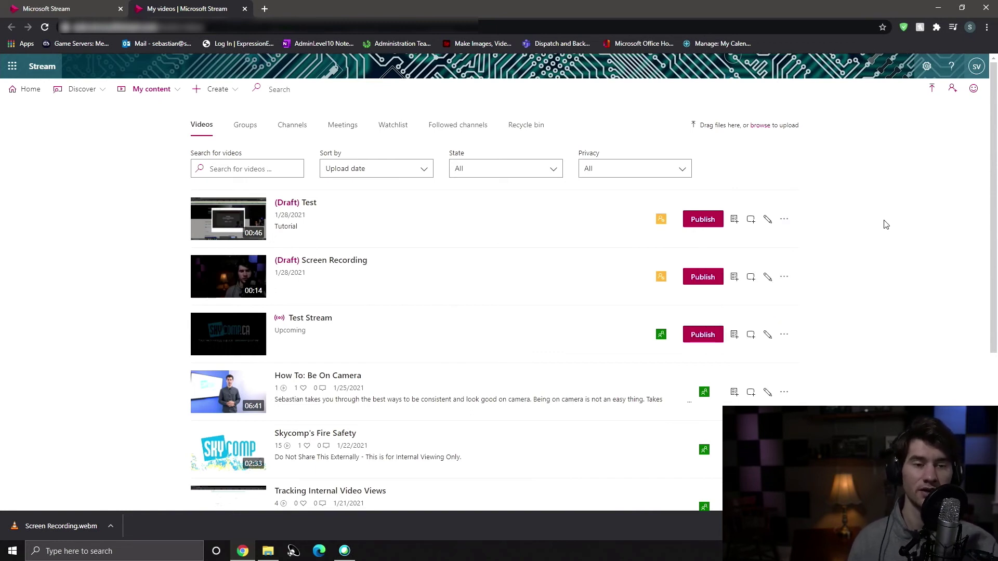